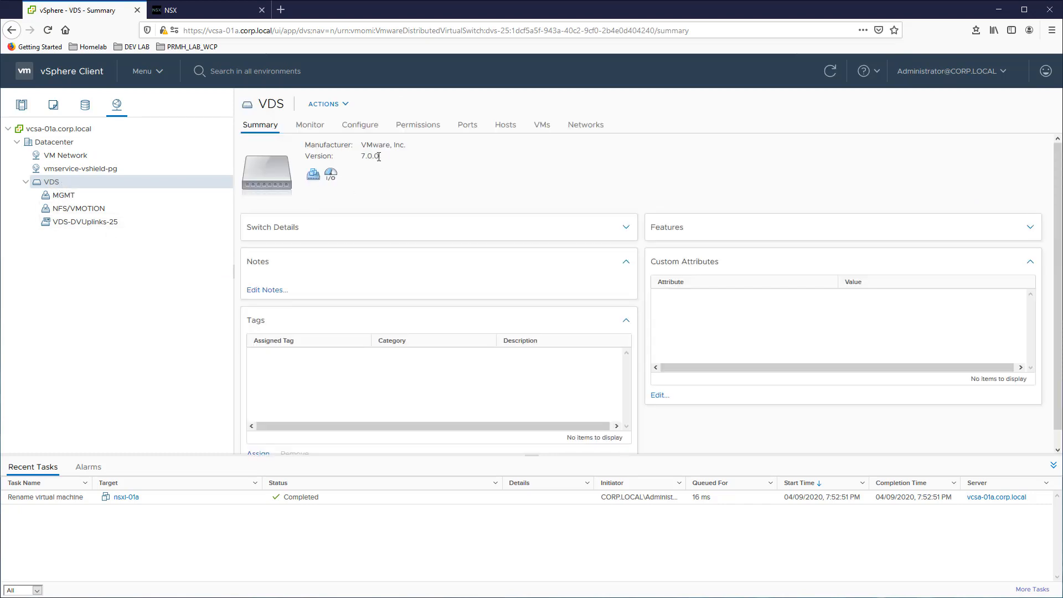
View the virtual machines connected to the MGMT port group on the VDS
click(64, 195)
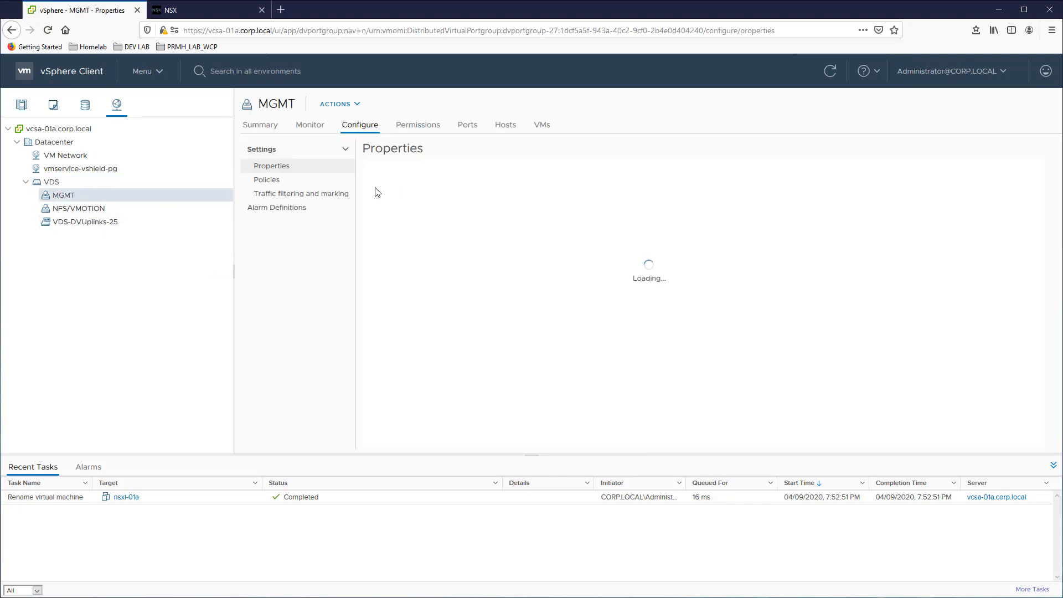
click(542, 125)
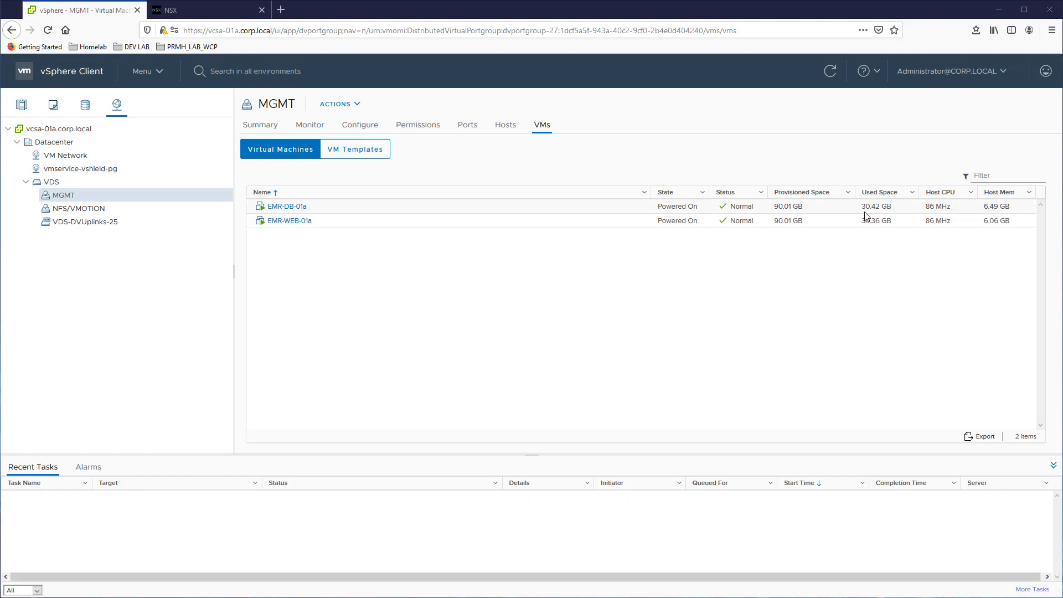
Switch to NSX-T and check the registration and connection status of the compute managers in the system fabric
click(183, 10)
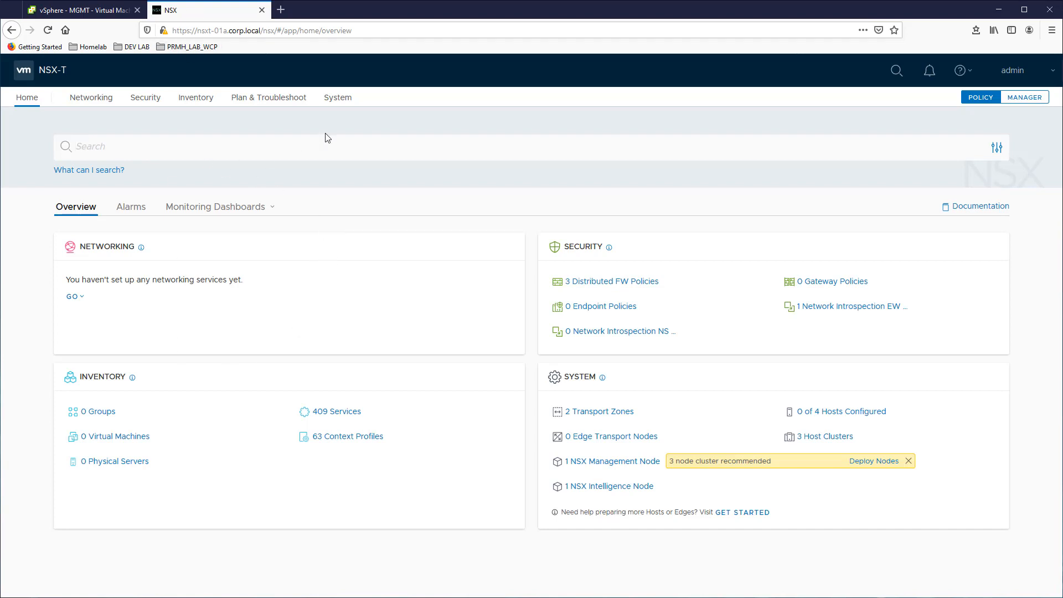
click(336, 100)
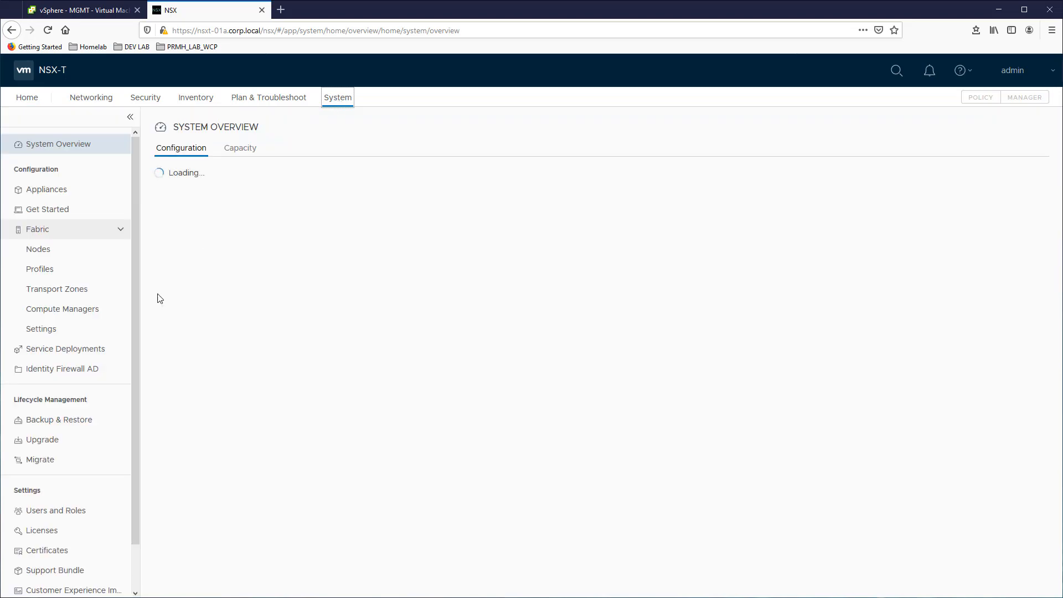
click(41, 230)
click(46, 233)
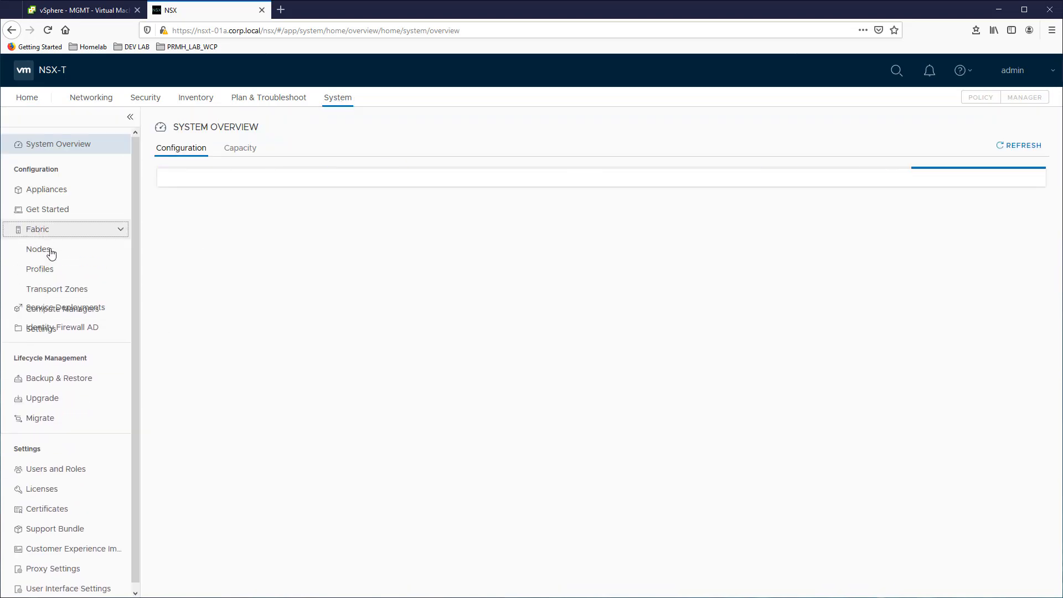
click(62, 308)
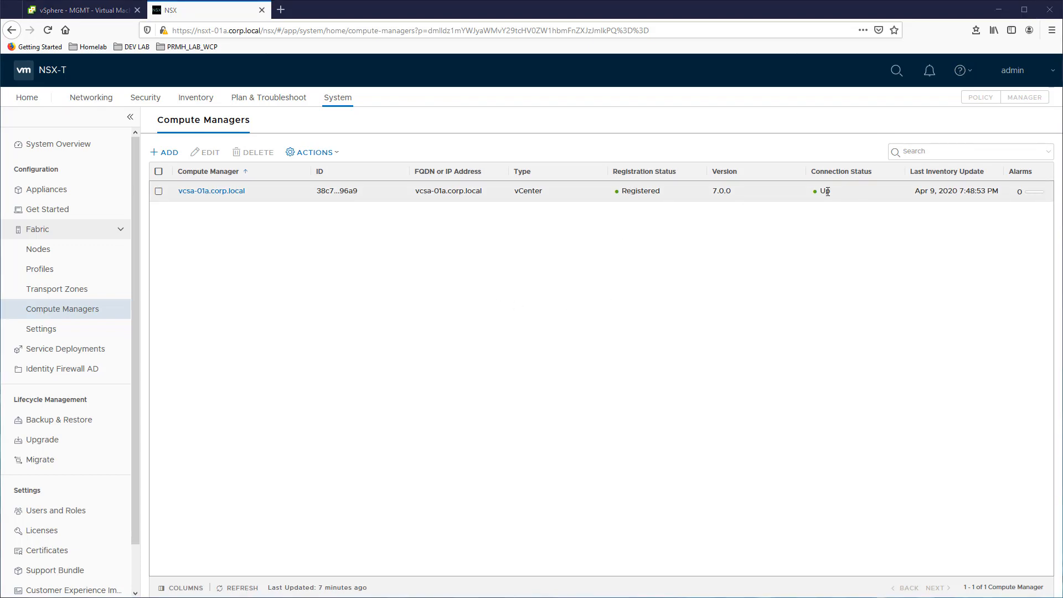
Start preparing clusters for VLAN micro-segmentation and choose Cluster70 as the cluster to prepare
click(64, 210)
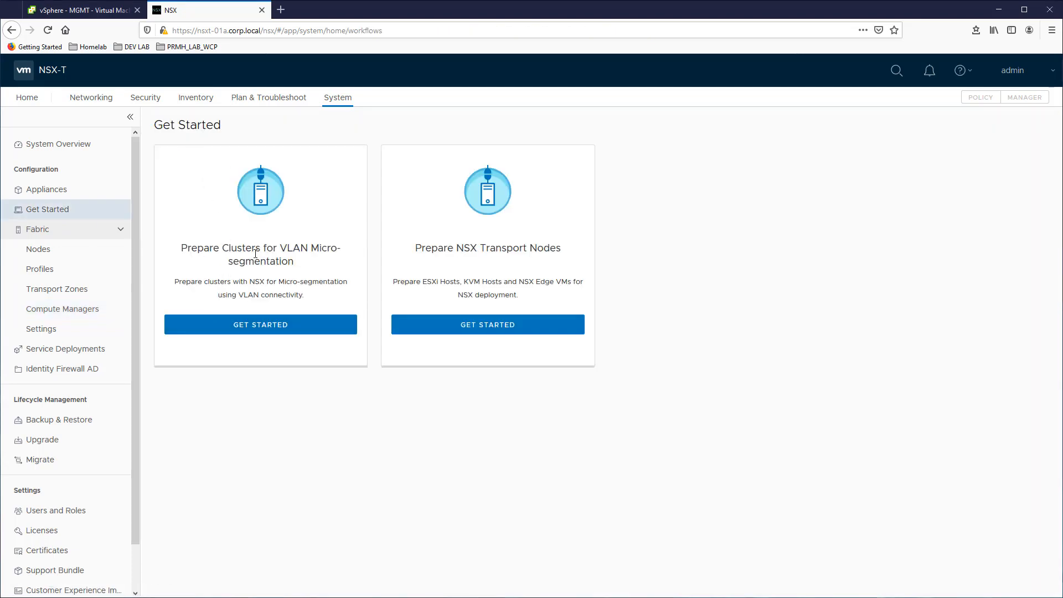
click(255, 328)
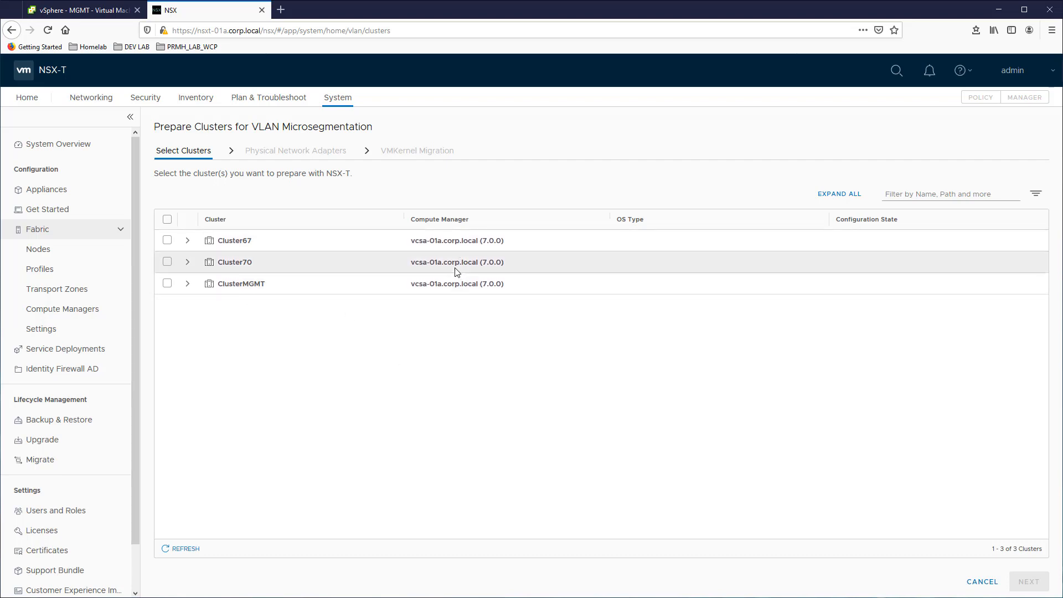
click(188, 264)
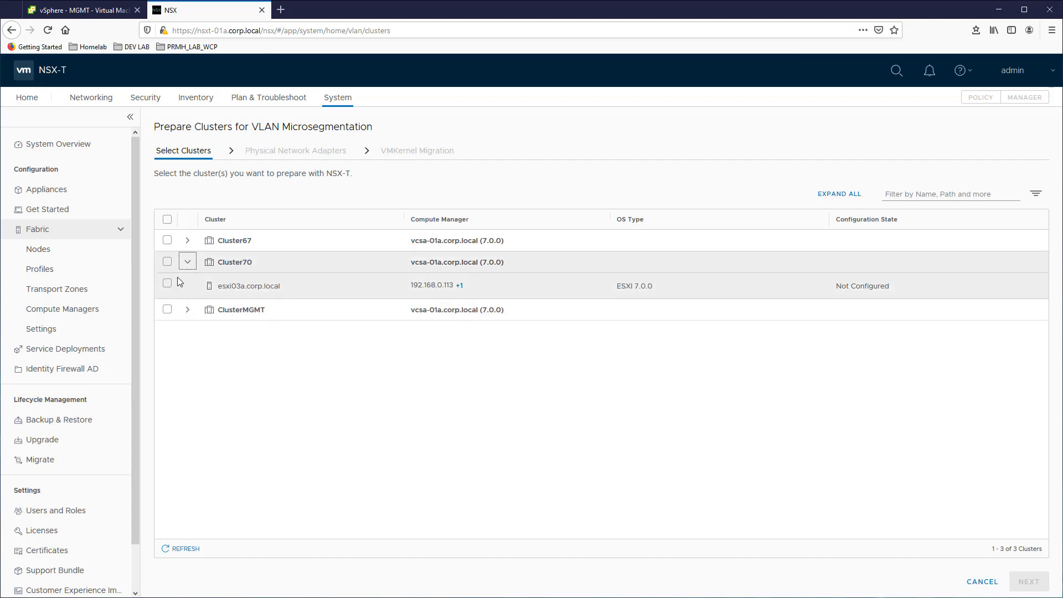
click(168, 262)
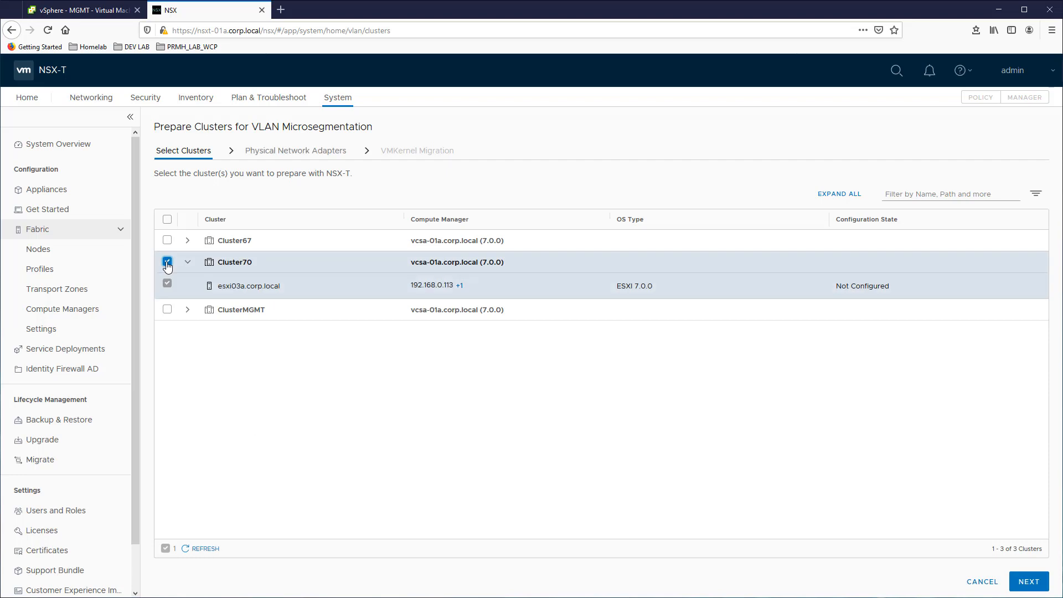
click(1029, 582)
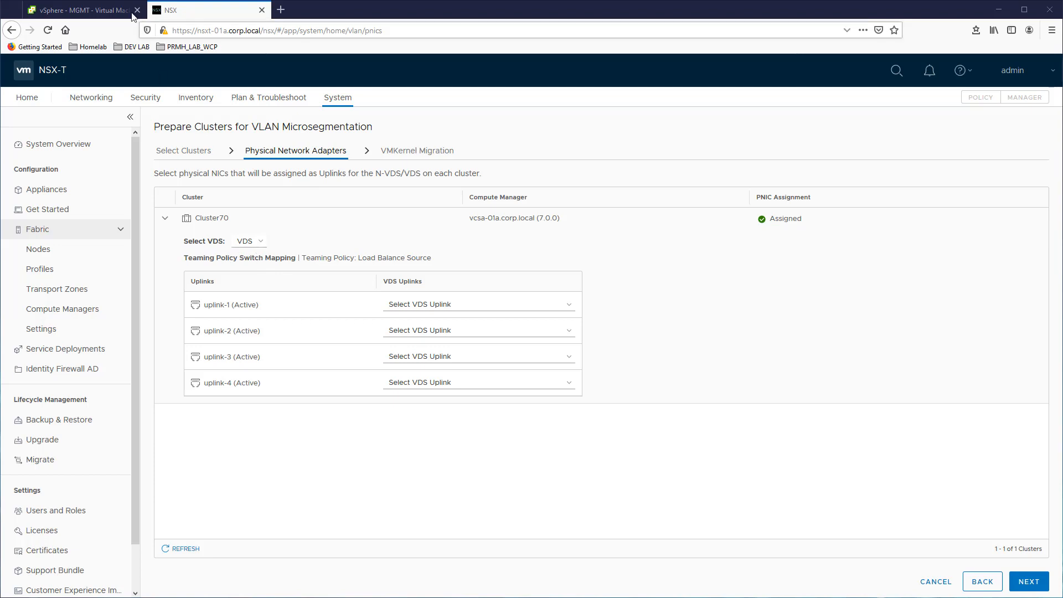
Map uplink-1 to Uplink 1 and uplink-2 to Uplink 2 on the VDS, and finish the cluster preparation without VMkernel migration
click(441, 304)
click(424, 326)
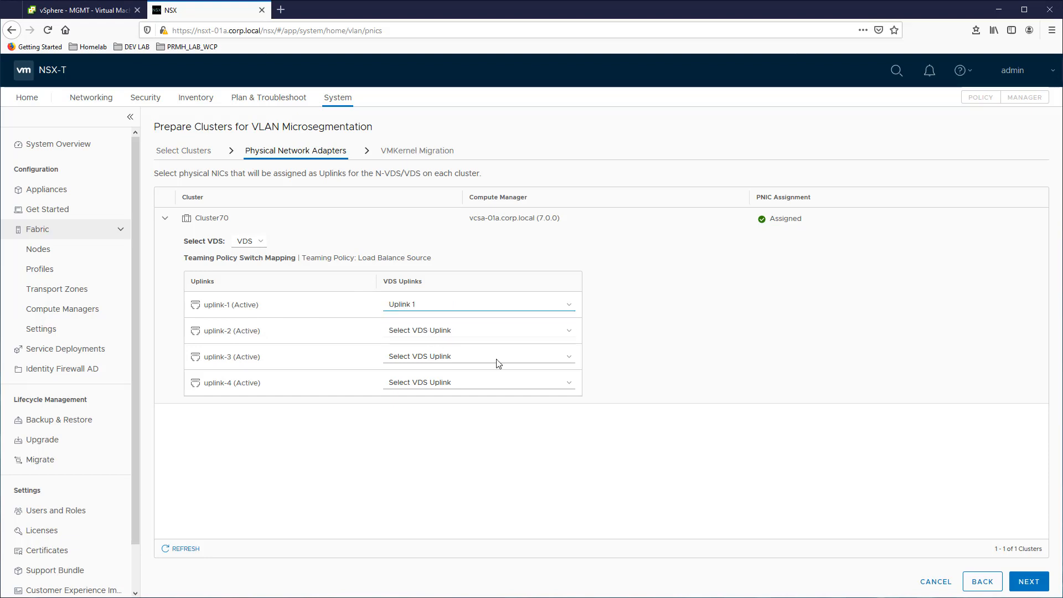
click(447, 331)
click(433, 363)
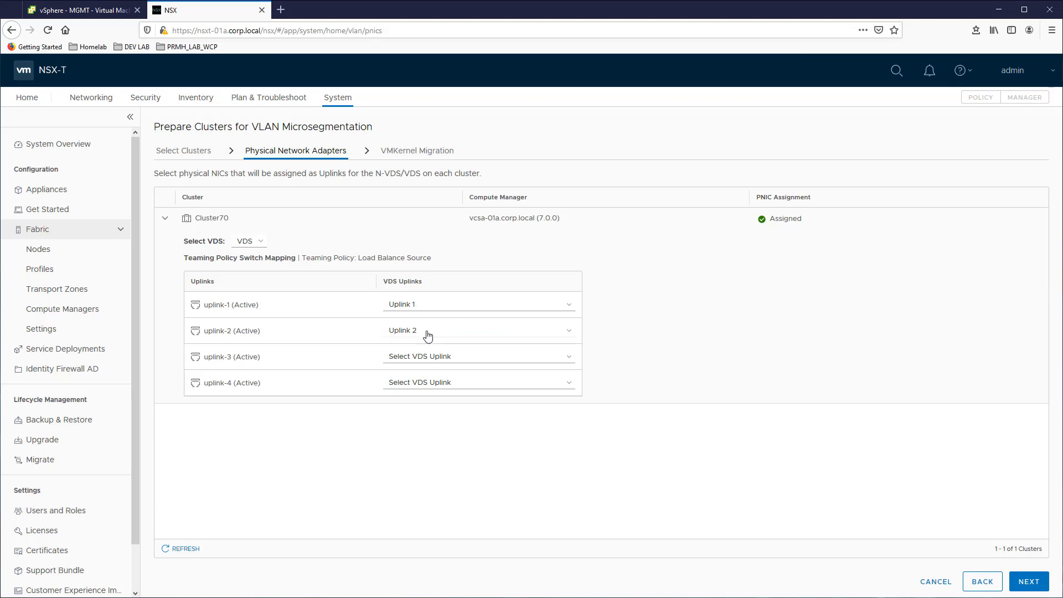
click(1028, 582)
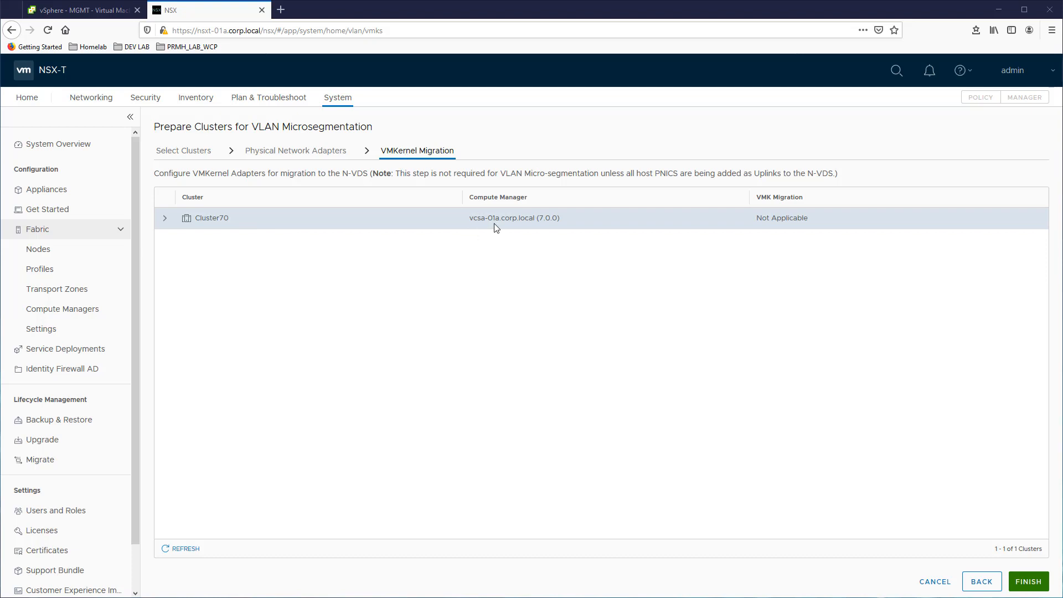
click(1022, 586)
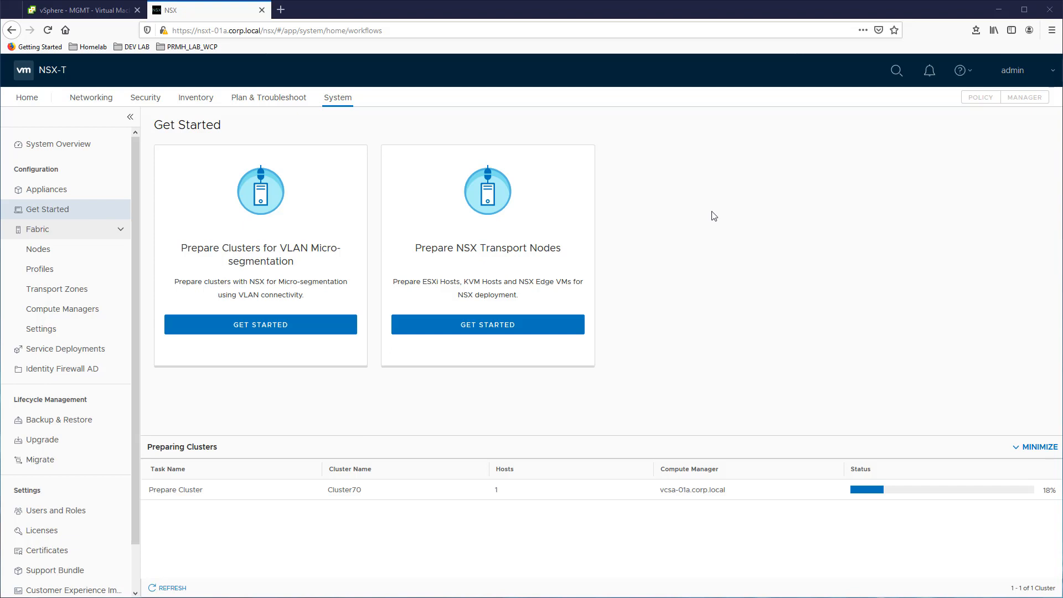
Add a network segment named VLAN_LS in the nsx-vlan-transportzone transport zone
click(90, 97)
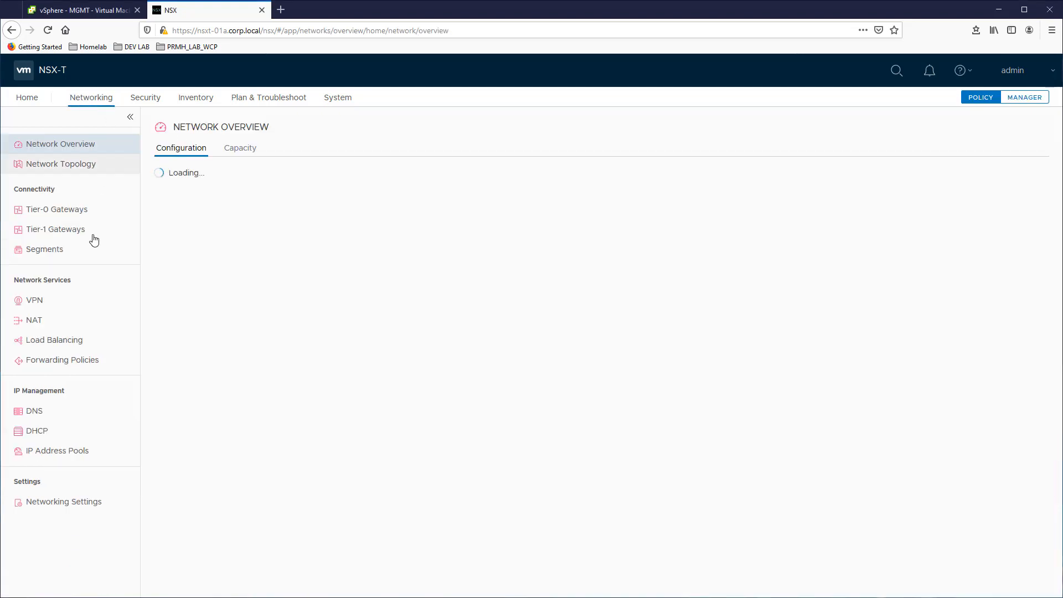
click(49, 252)
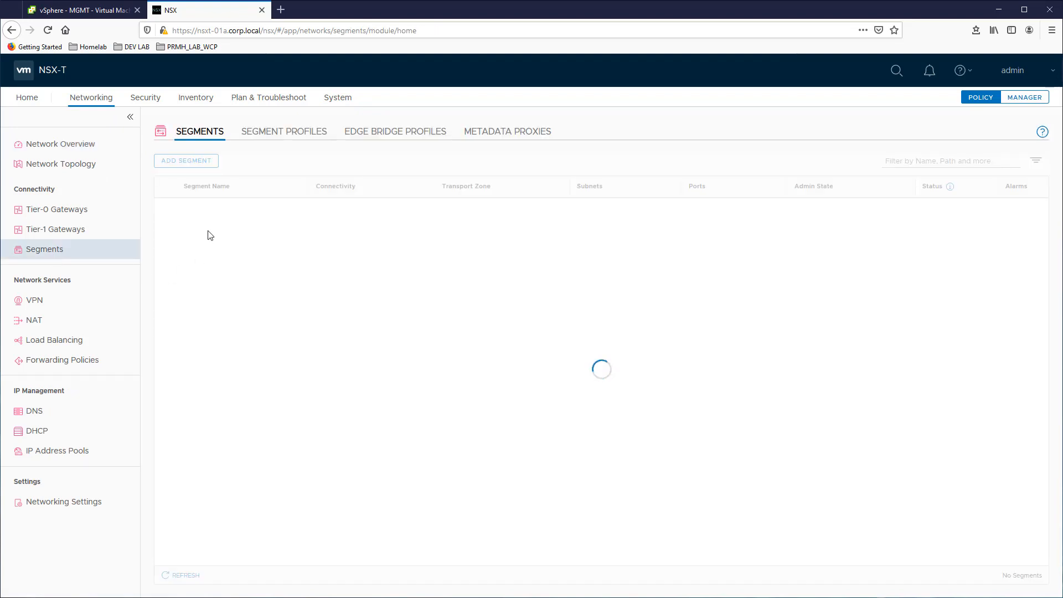
click(188, 161)
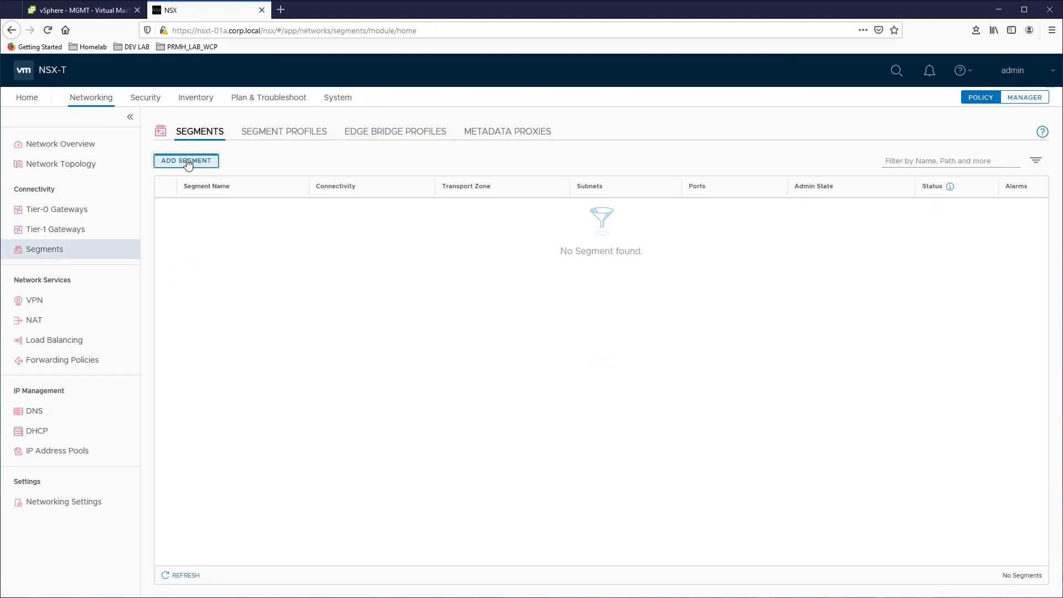
text(VLAN_LS)
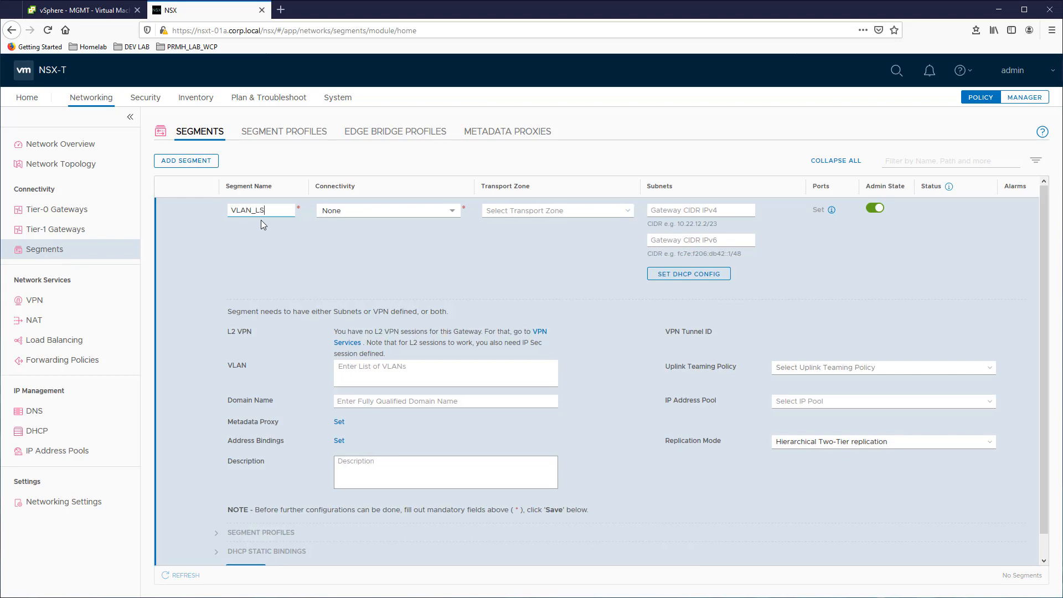
click(533, 213)
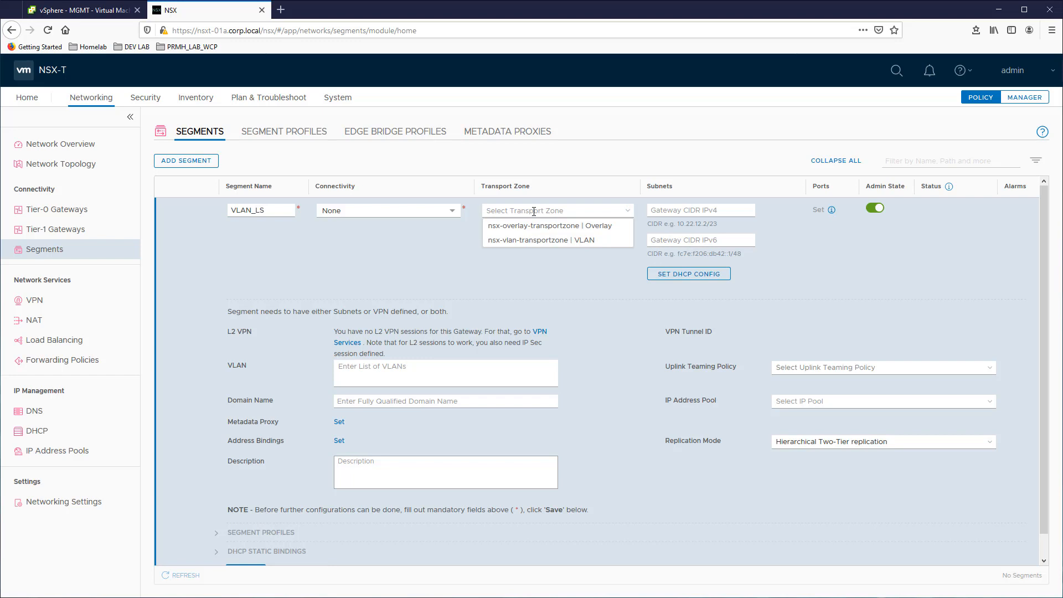
click(524, 243)
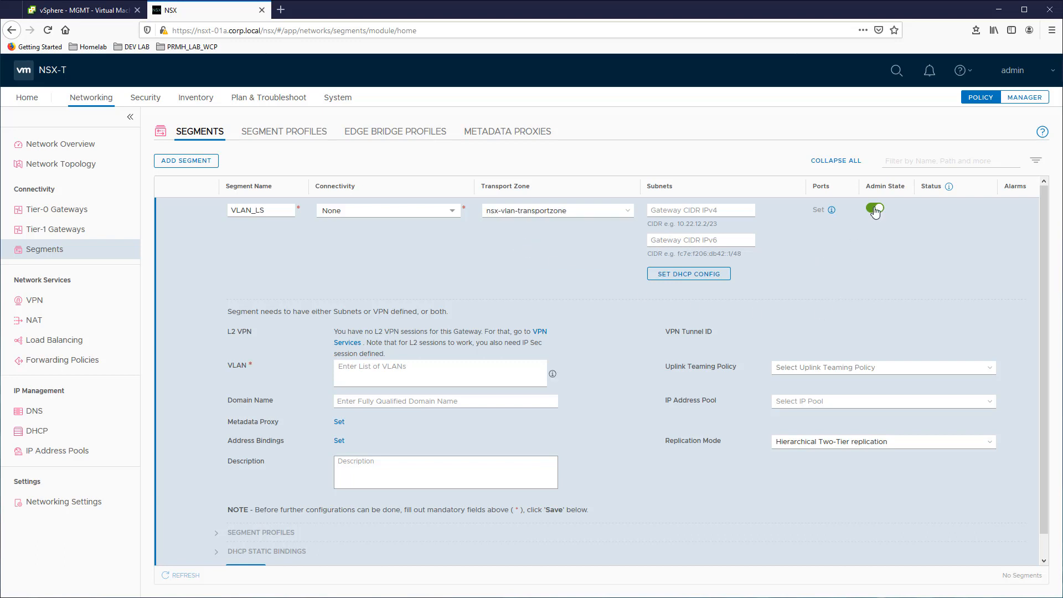
Assign VLAN 0 to the new segment, save it, and decline further segment configuration
click(364, 366)
text(0)
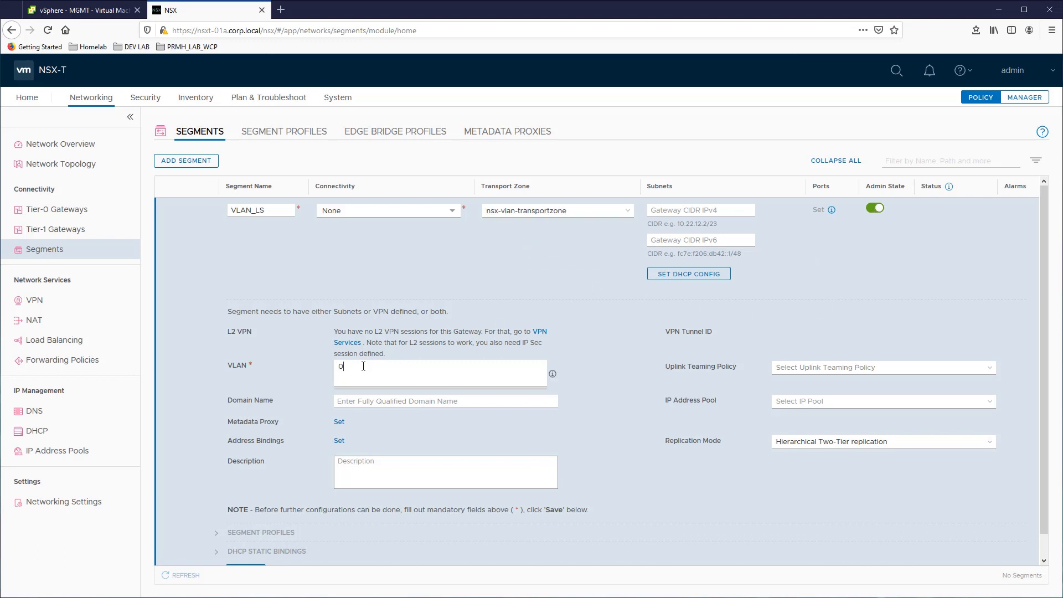
click(370, 395)
scroll(449, 320, down, 1)
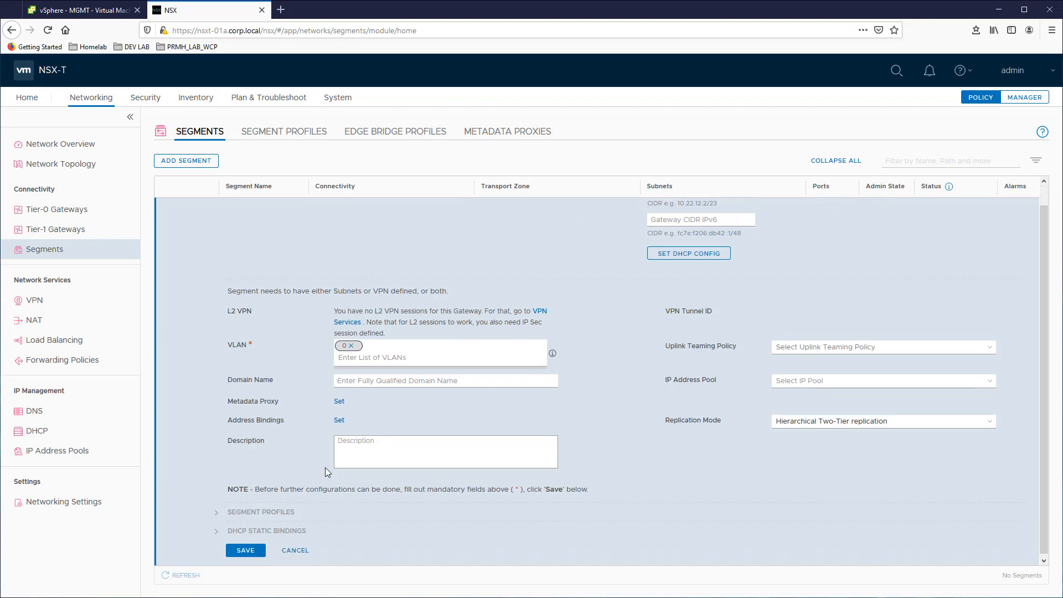
click(246, 549)
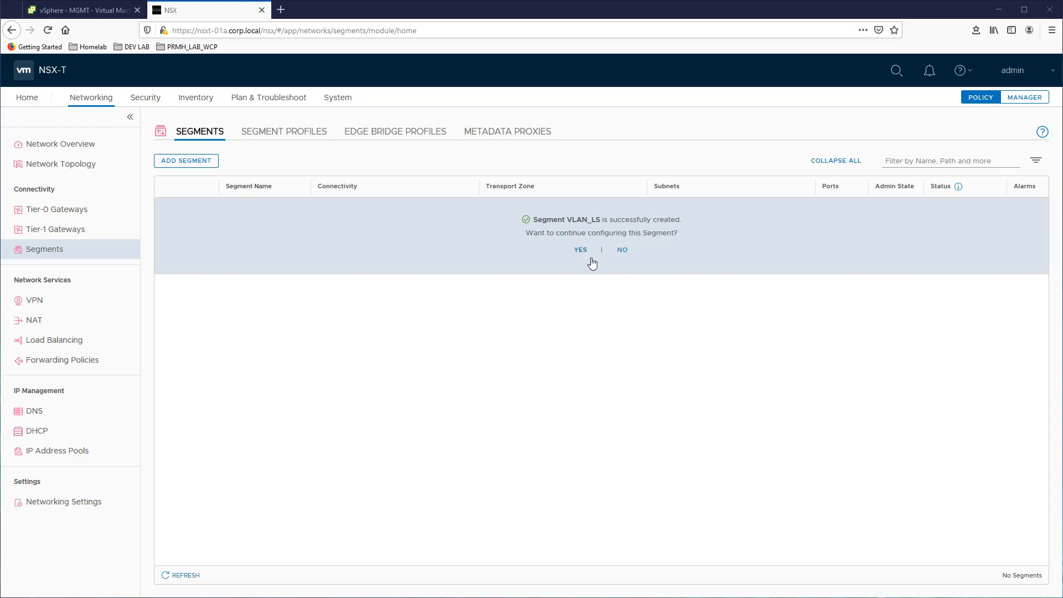
click(622, 250)
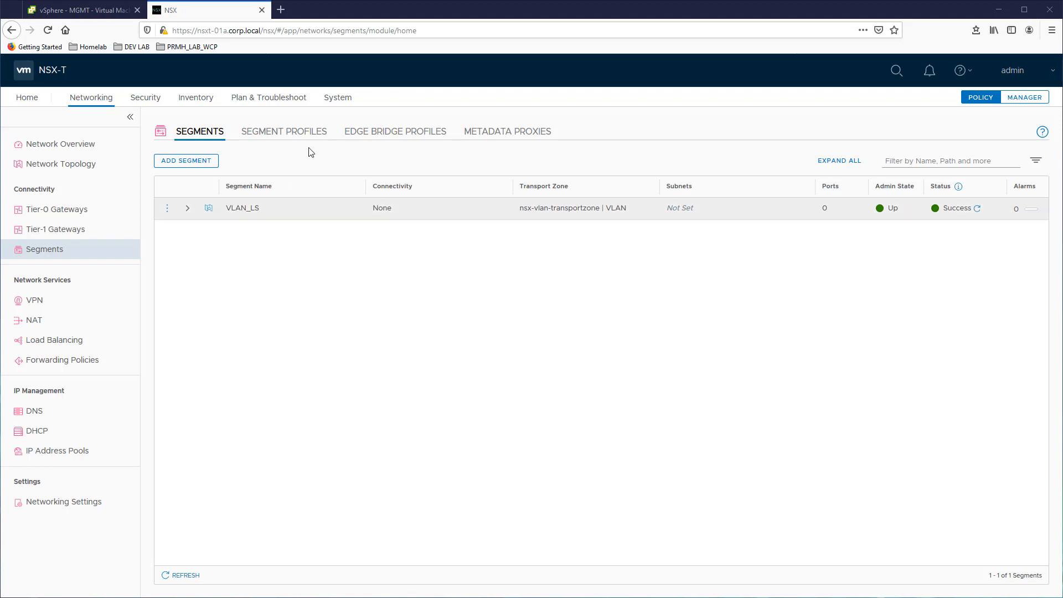
Check the NSX configuration and node status of the Cluster70 host among the host transport nodes
click(338, 98)
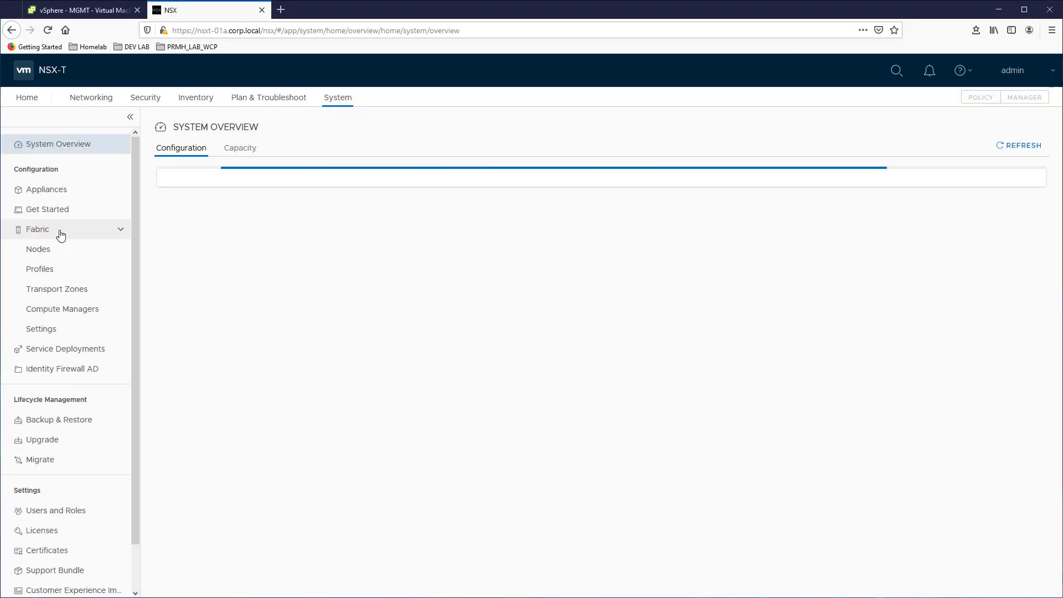
click(57, 248)
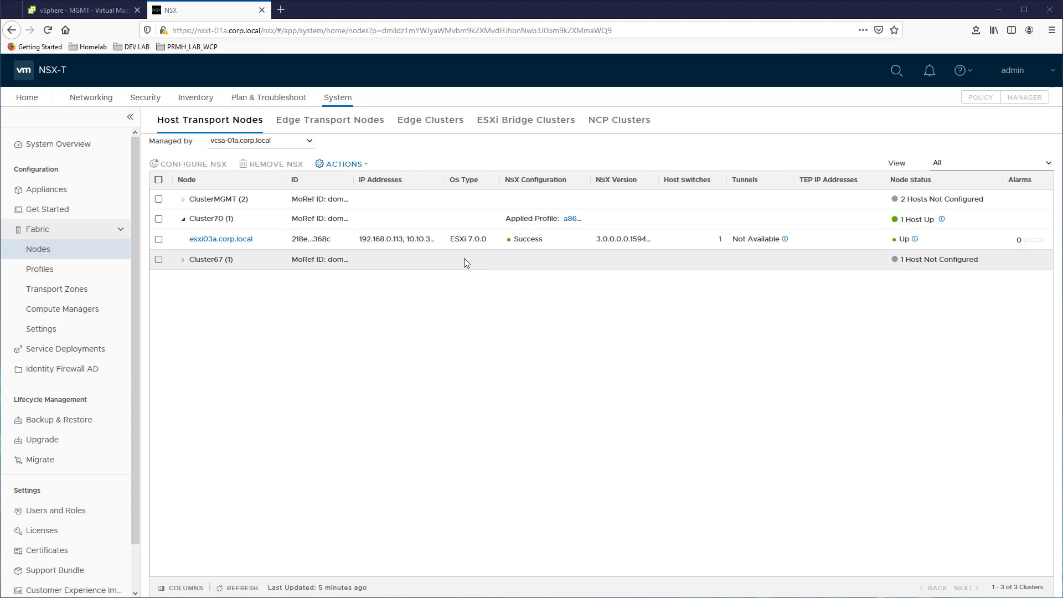
Switch to the vSphere Client and start migrating the MGMT port group's VMs with VLAN_LS as destination network
click(91, 14)
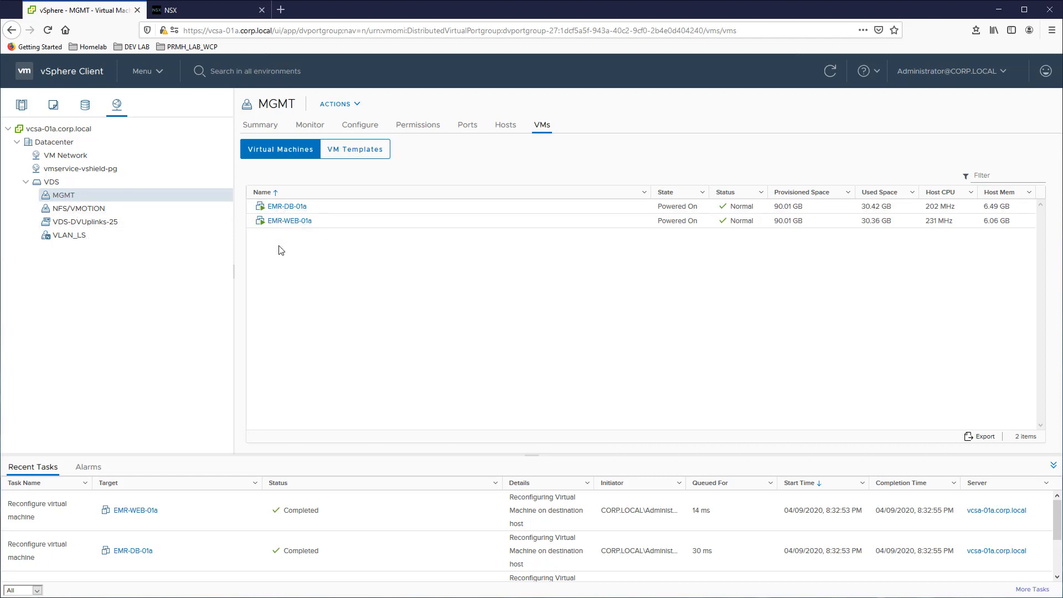
right_click(116, 200)
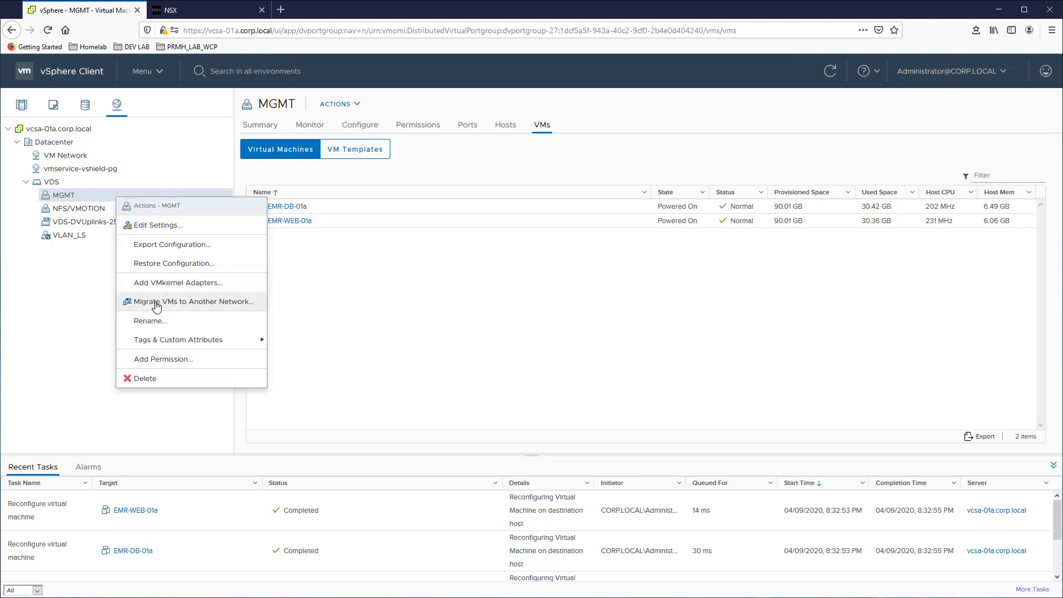
click(133, 302)
click(652, 304)
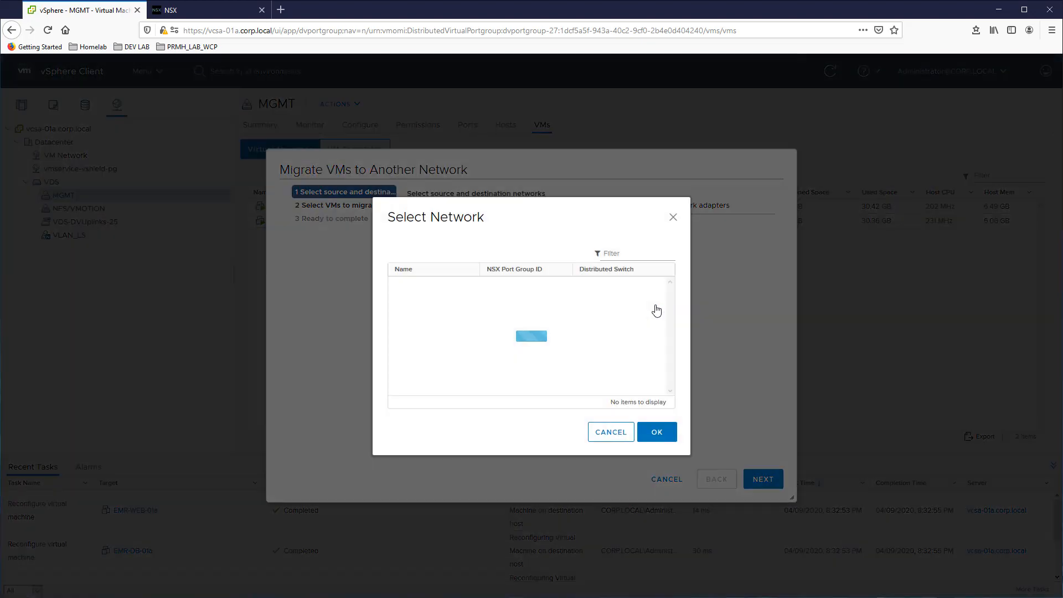
click(450, 315)
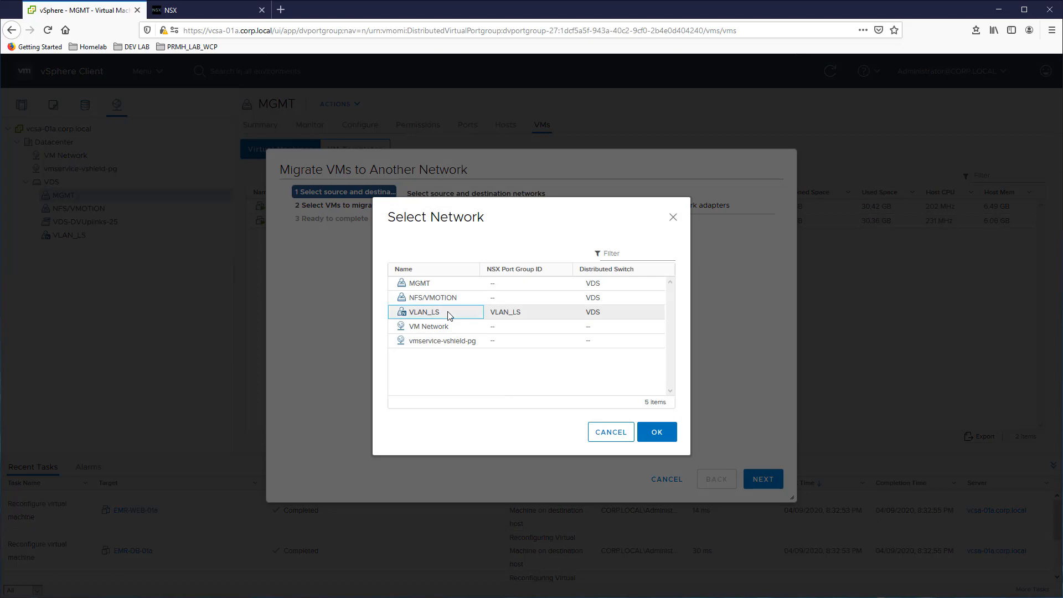
click(655, 436)
click(757, 481)
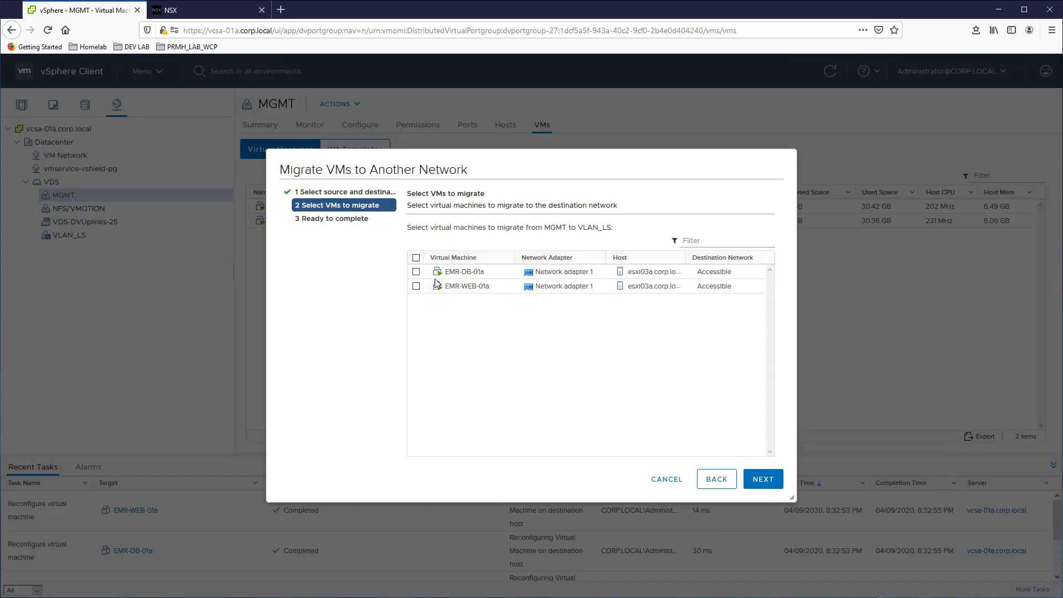
Include all listed VMs, complete the network migration, and view the virtual machines on VLAN_LS
click(416, 258)
click(763, 478)
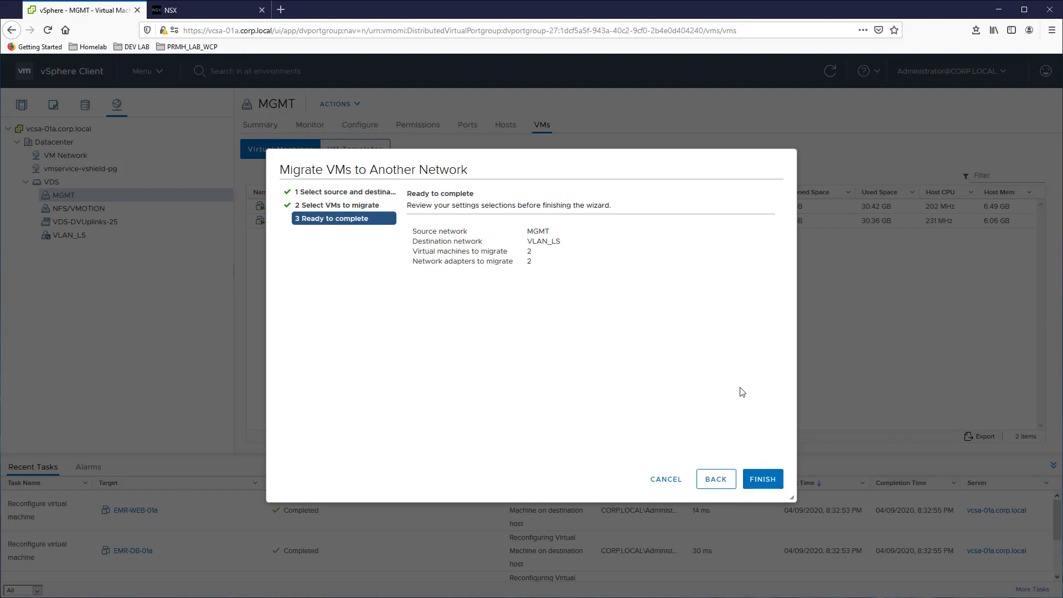
click(751, 477)
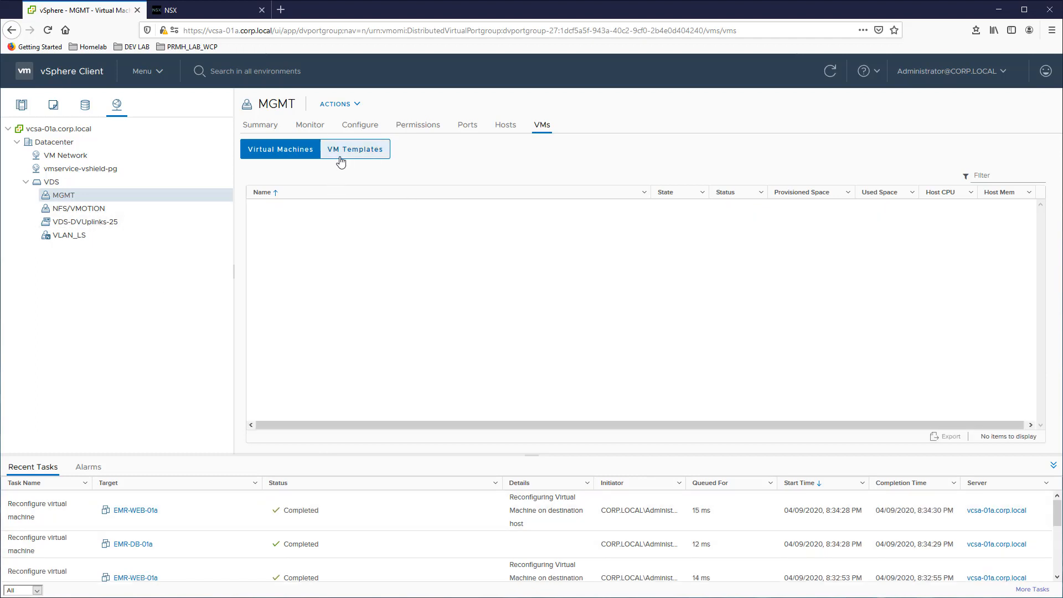
click(109, 236)
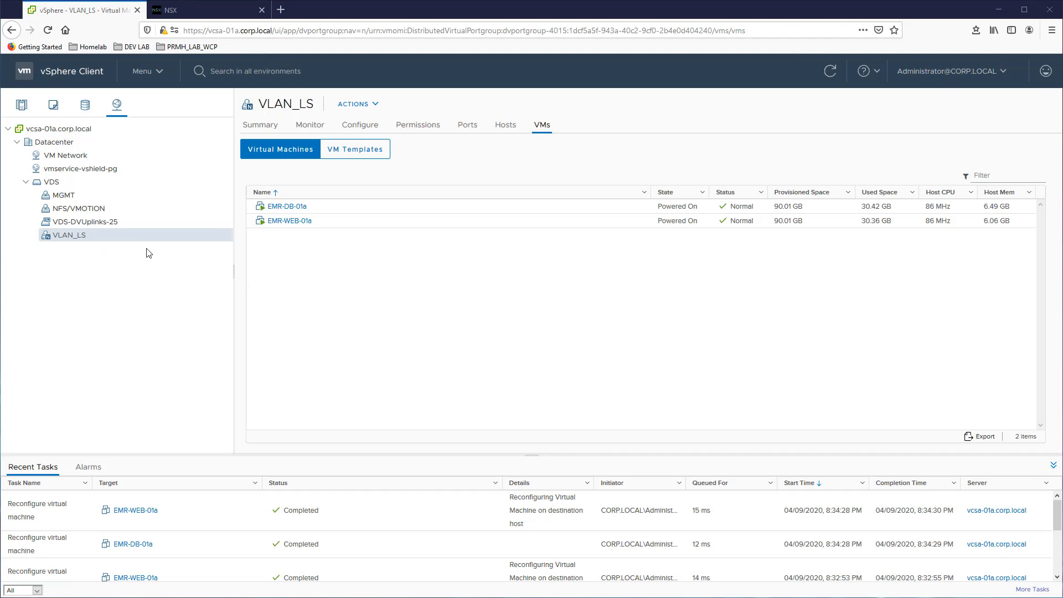
Switch to NSX-T and check that the migrated EMR virtual machines are listed in its virtual machine inventory
click(210, 12)
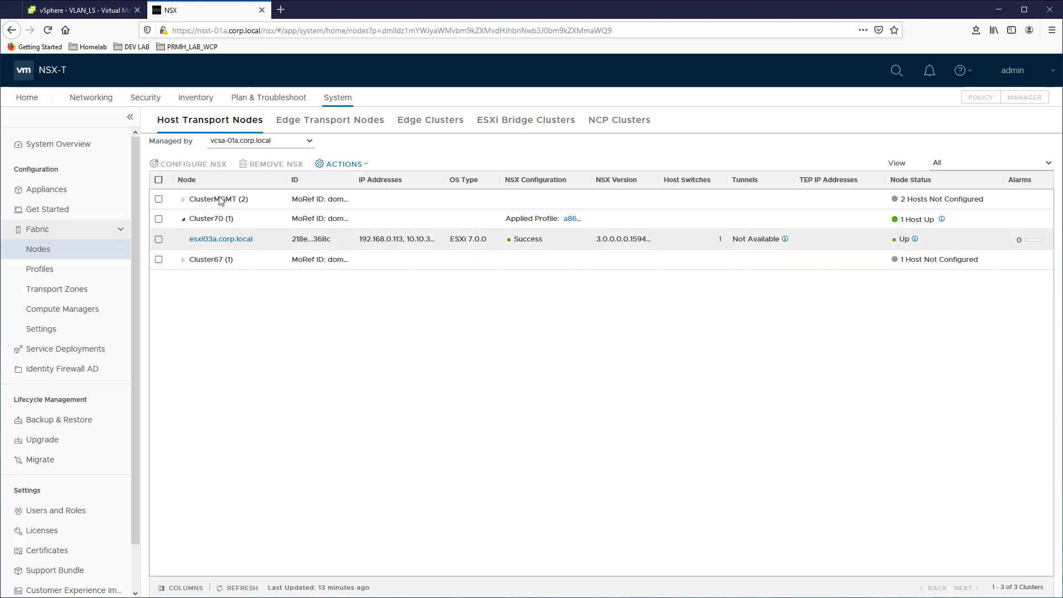
click(193, 105)
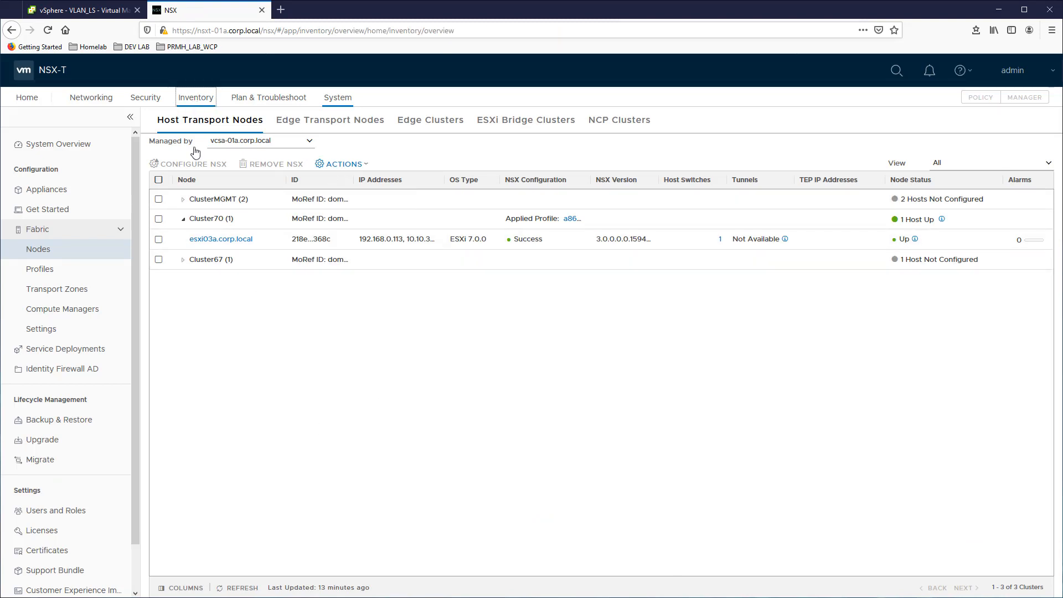
click(62, 224)
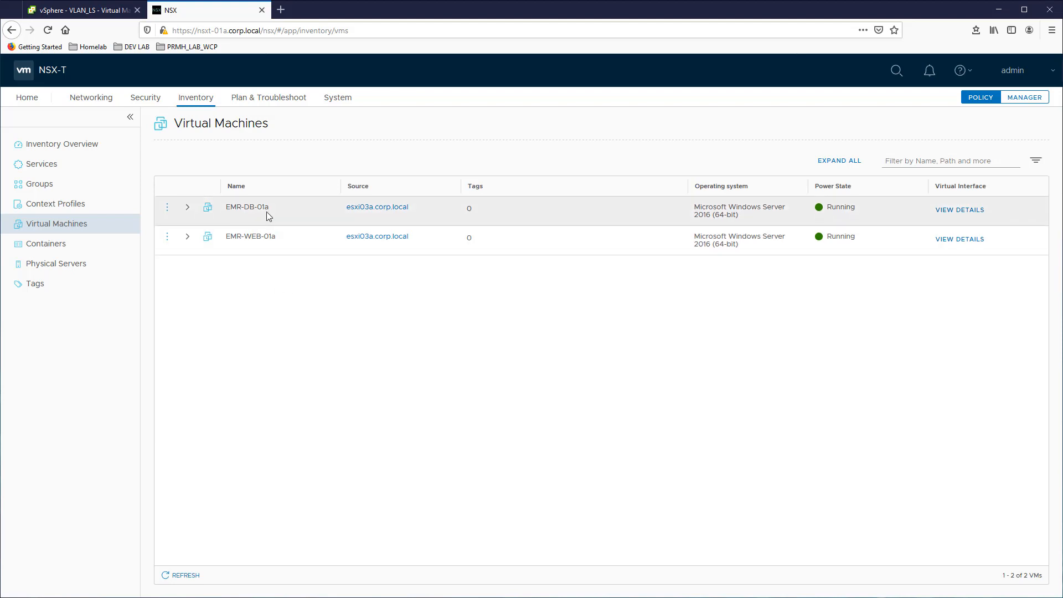
Look at the inventory groups and the application-category policies of the distributed firewall
click(36, 184)
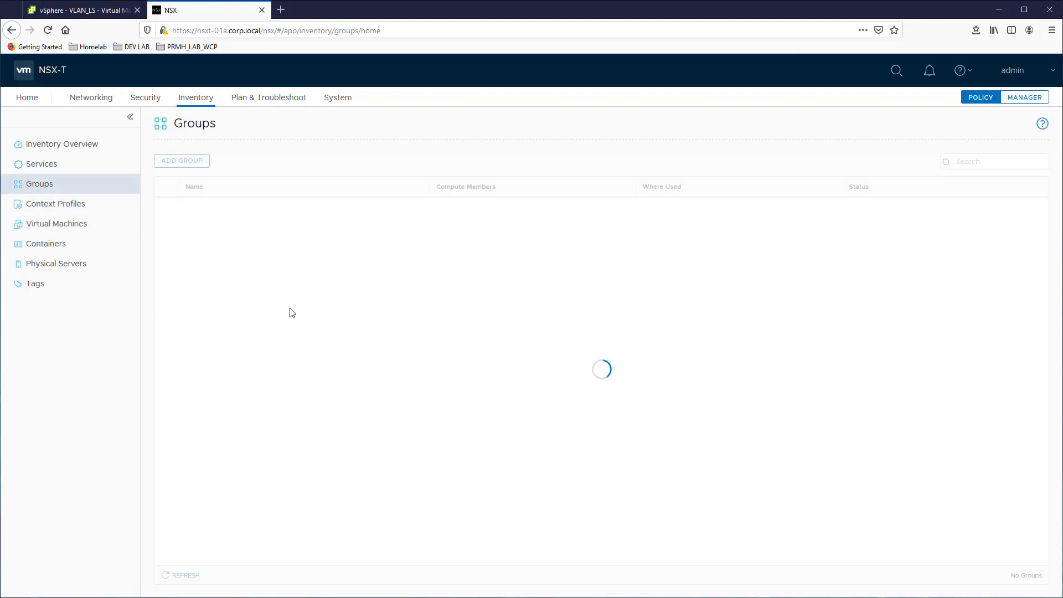
click(142, 99)
click(68, 191)
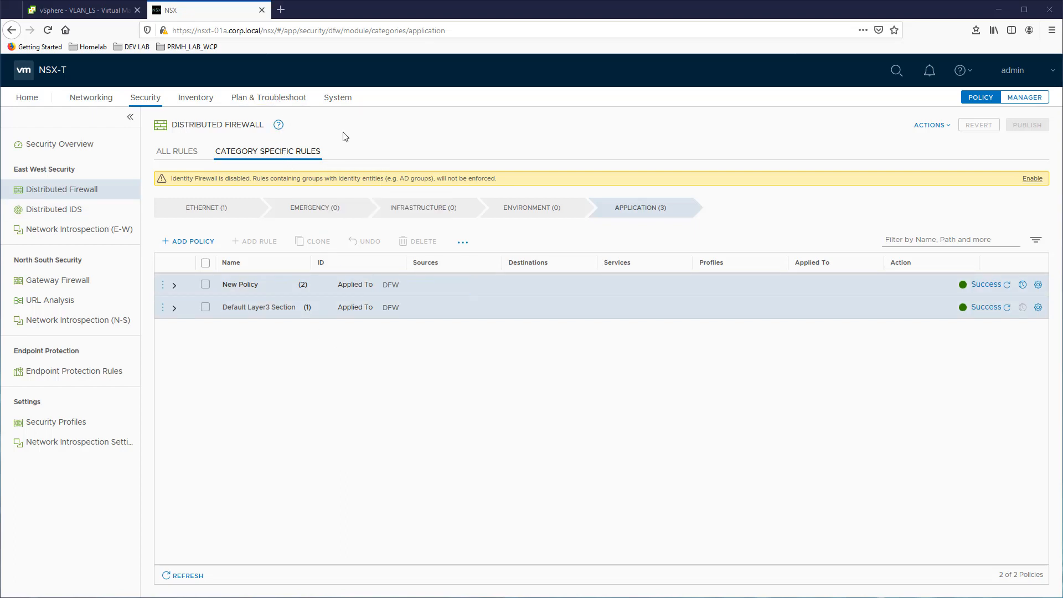
Show the Discover & Take Action traffic flow view by VMs, filtered to EMR-WEB-01a and EMR-DB-01a
click(280, 102)
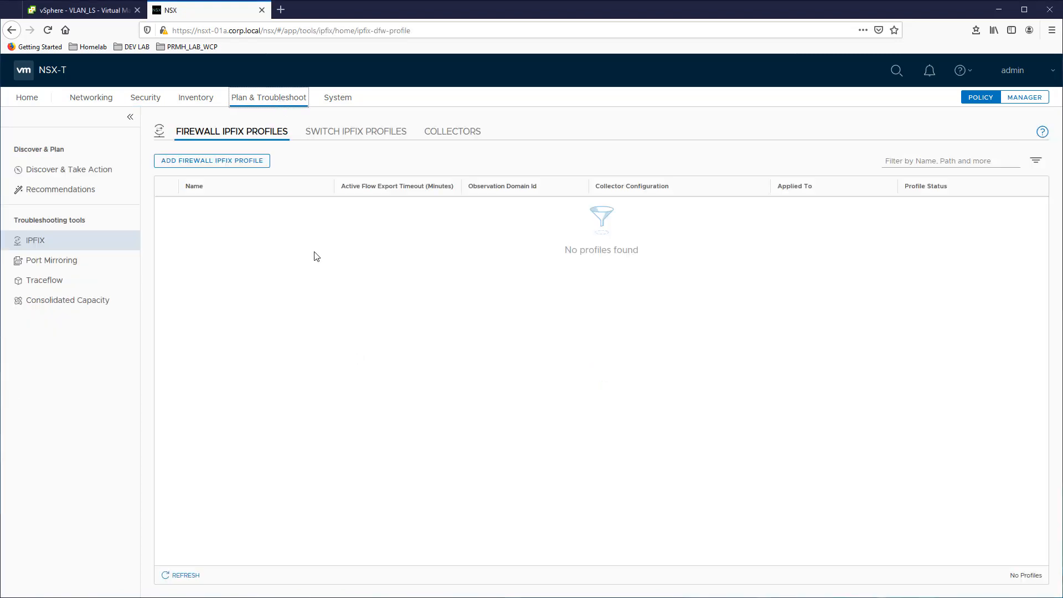
click(75, 170)
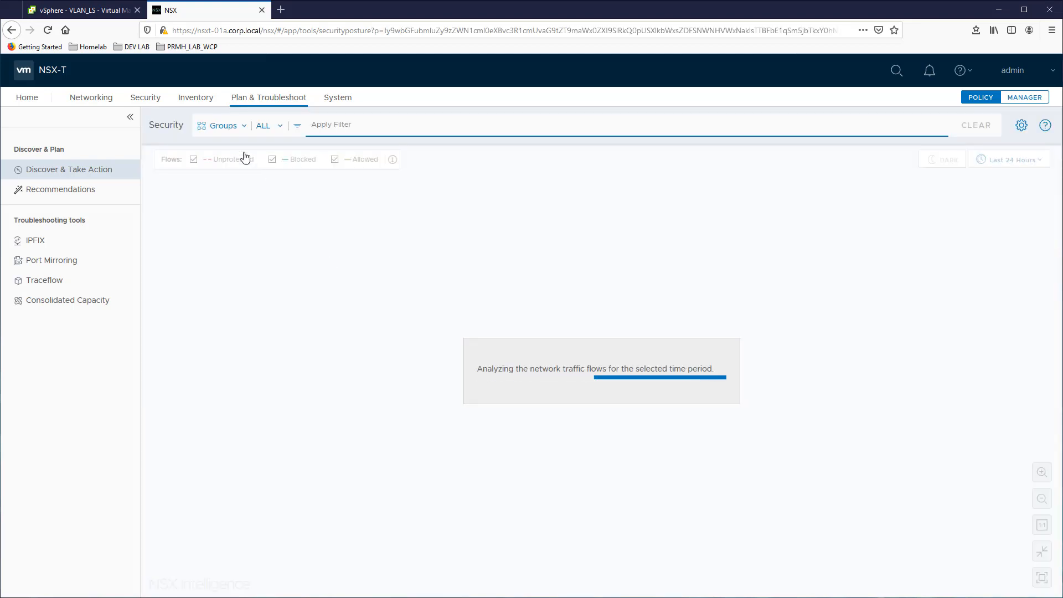
click(215, 127)
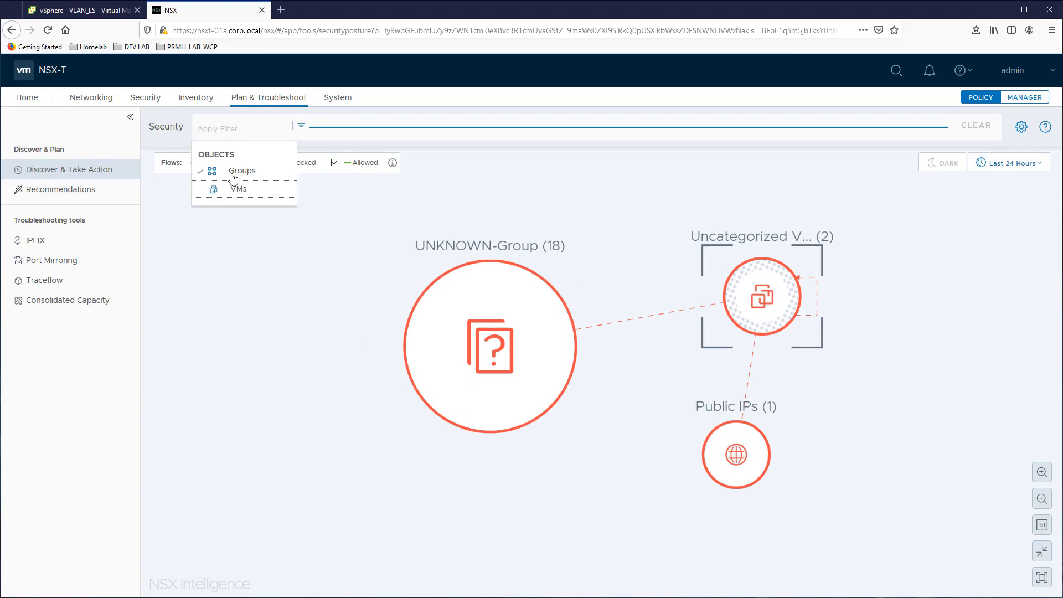
click(237, 189)
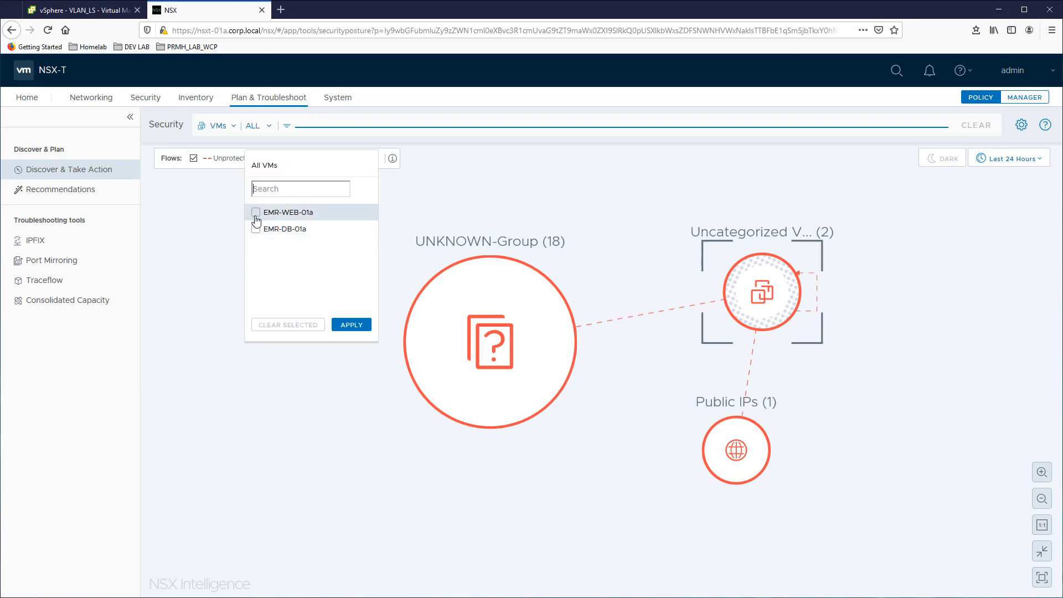
click(256, 213)
click(256, 228)
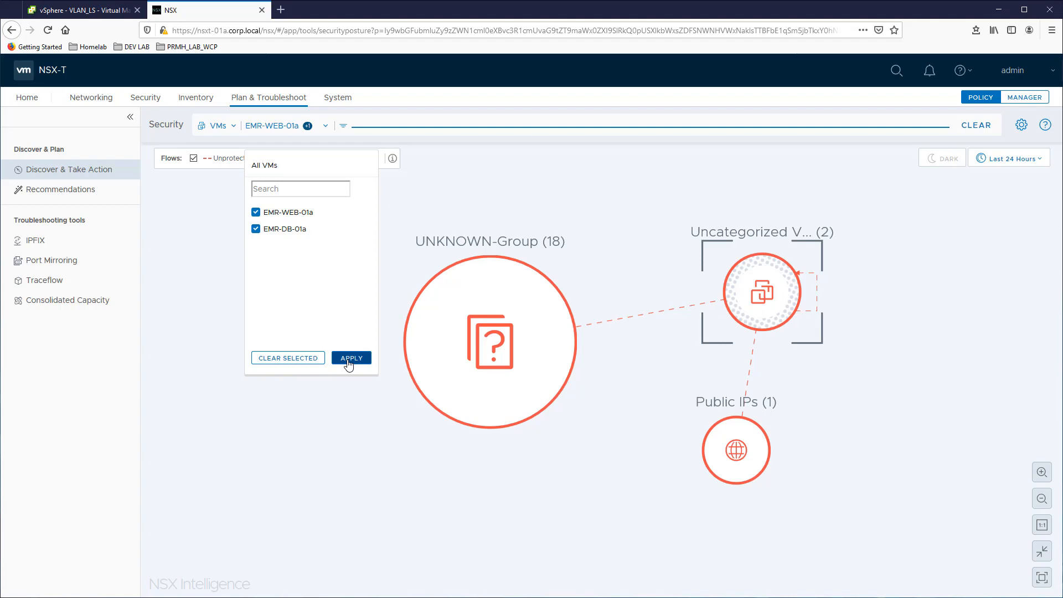
click(351, 358)
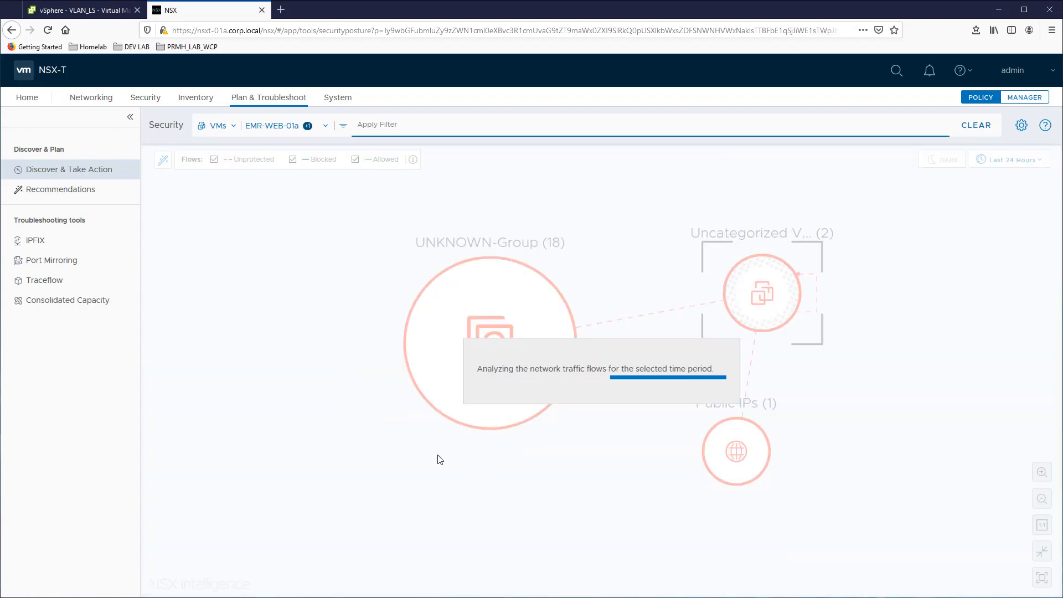